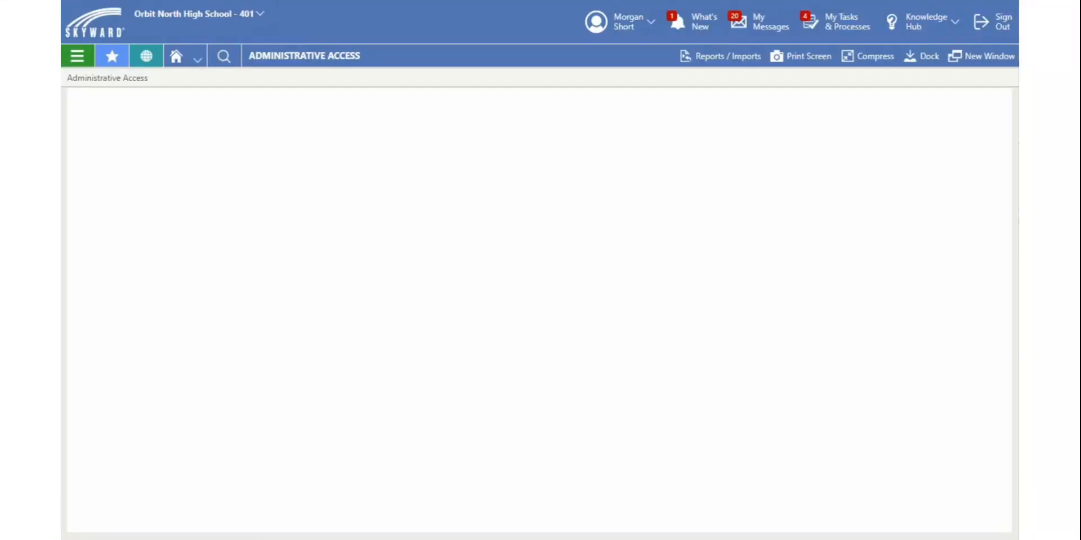
Step: Open the Student Profile feature in the Student module of Administrative Access
{"action": "left_click", "coordinate": [80, 61]}
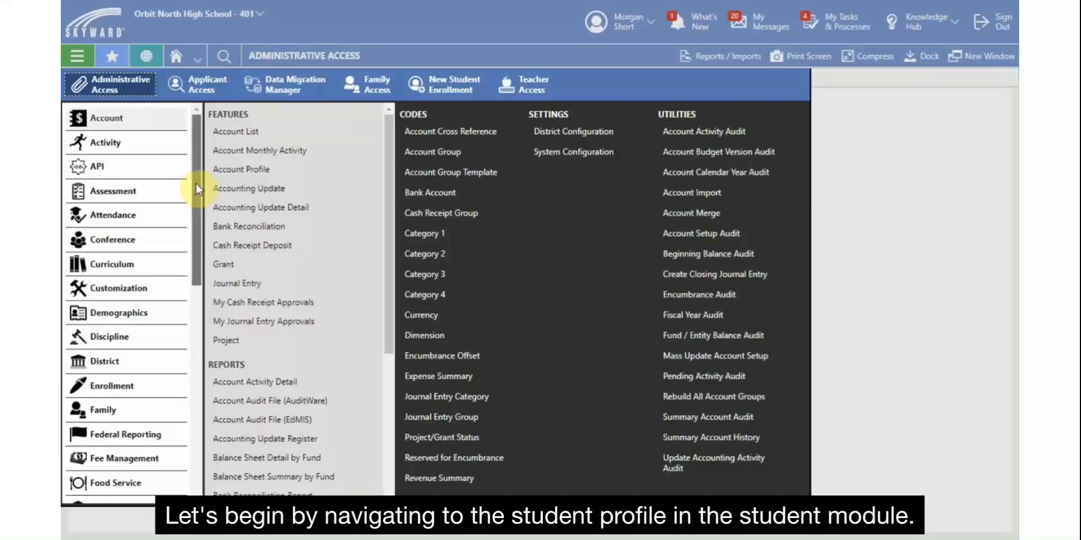
{"action": "mouse_move", "coordinate": [196, 183]}
{"action": "left_mouse_down"}
{"action": "mouse_move", "coordinate": [188, 351]}
{"action": "mouse_move", "coordinate": [197, 420]}
{"action": "left_mouse_up"}
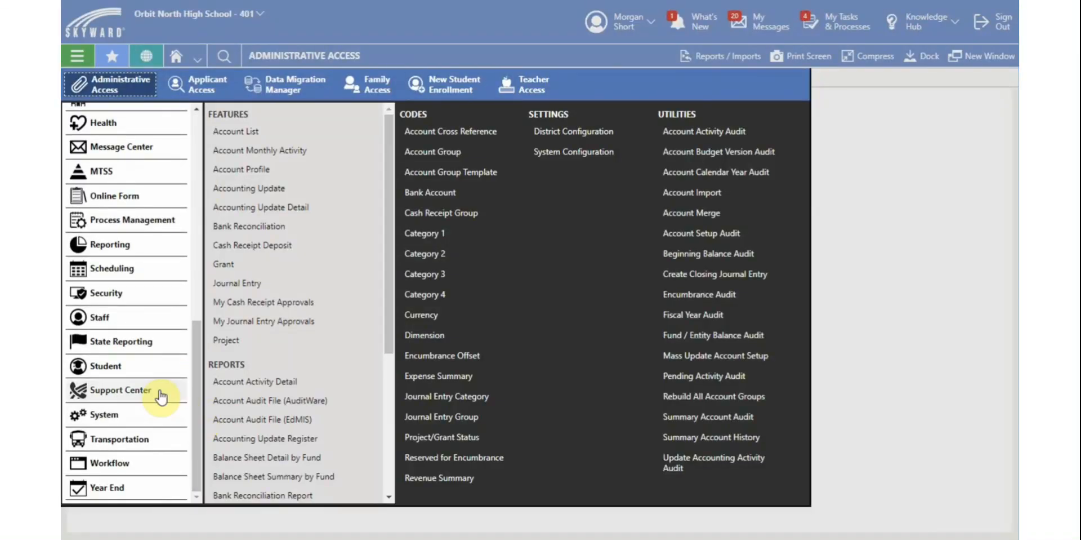
{"action": "left_click", "coordinate": [143, 370]}
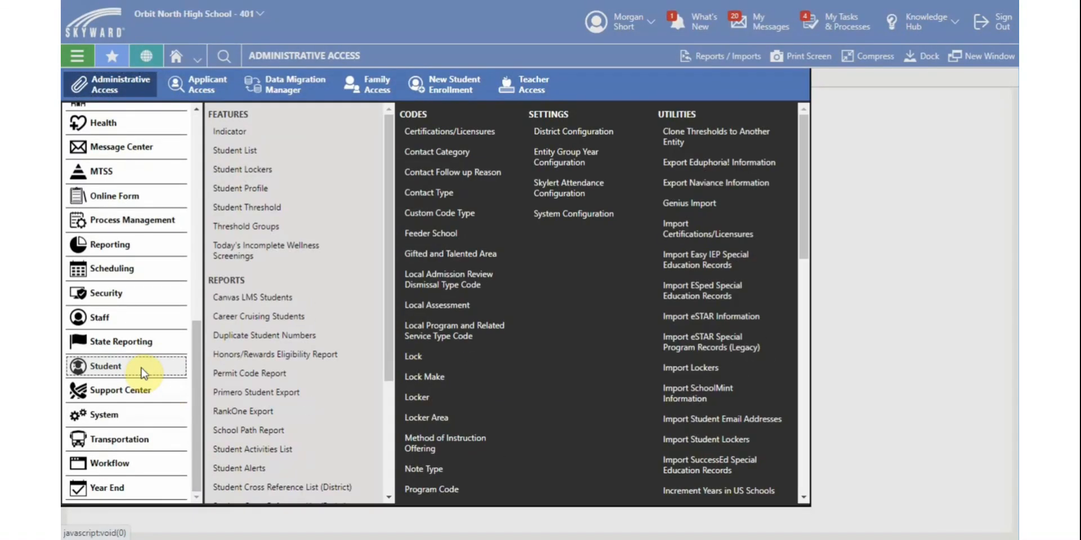
{"action": "left_click", "coordinate": [245, 197]}
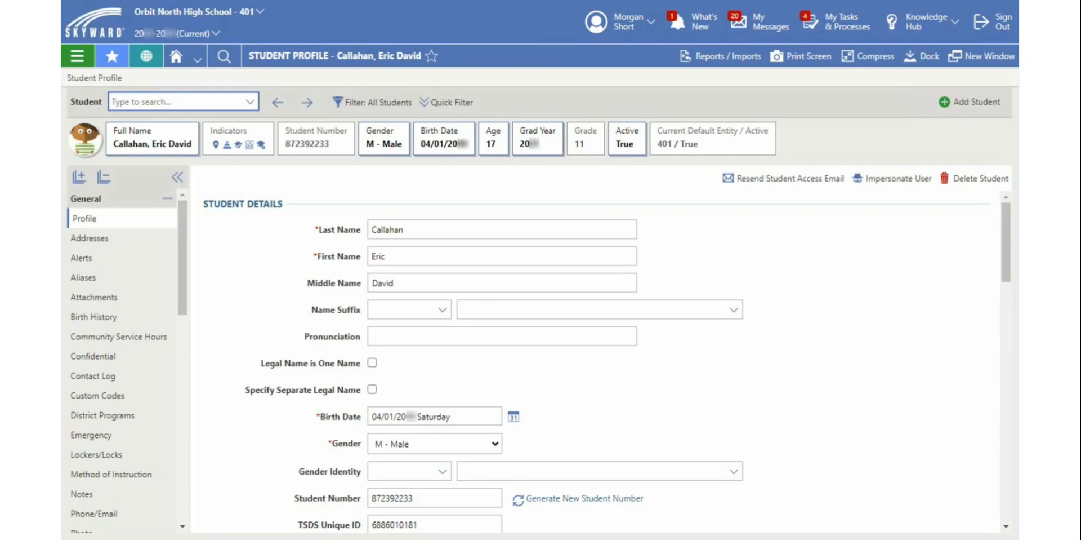
Step: Open the student's Medication records within the Health group of the profile
{"action": "left_click_drag", "start_coordinate": [182, 286], "coordinate": [181, 510]}
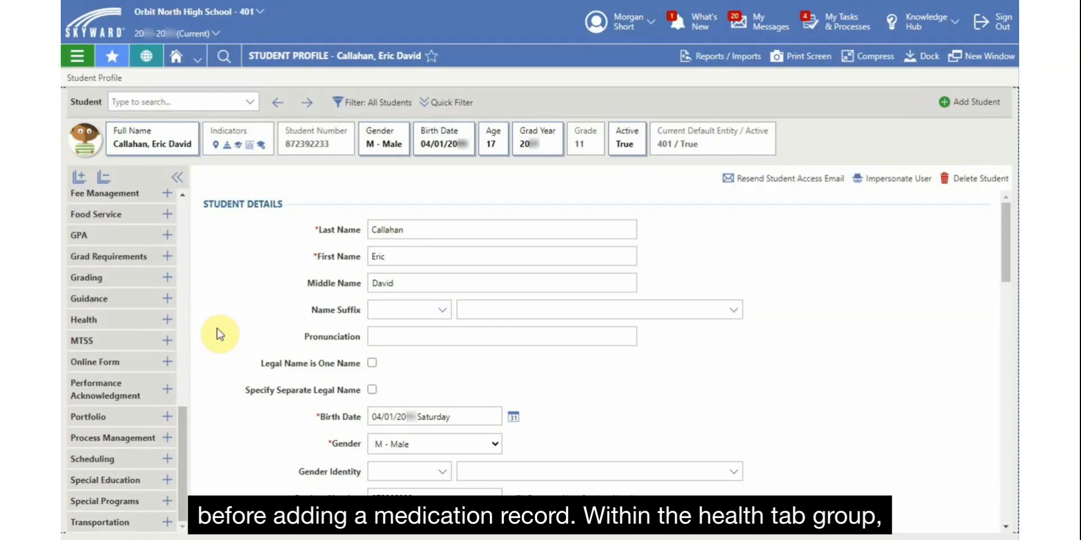
{"action": "left_click", "coordinate": [168, 319]}
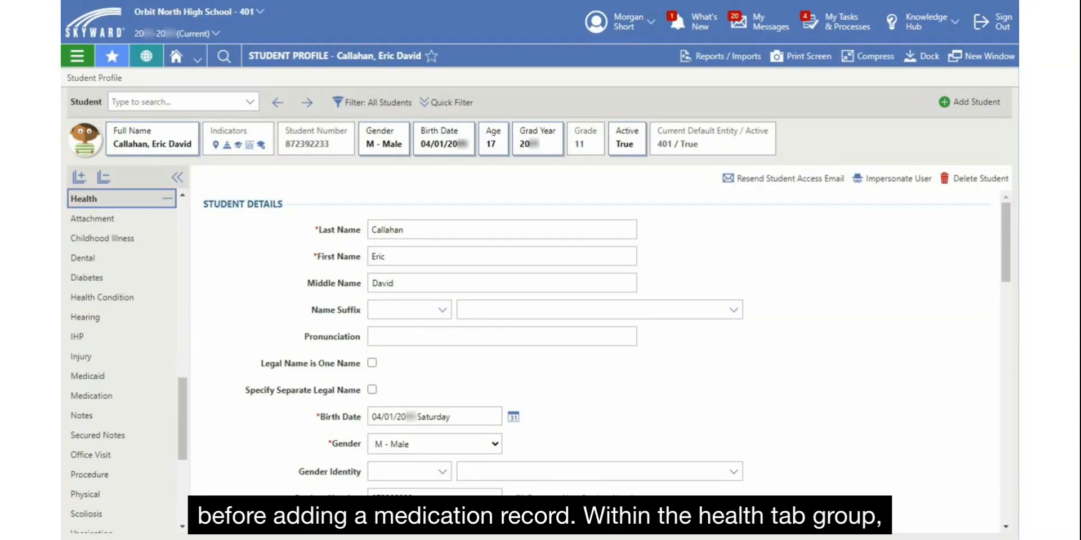
{"action": "left_click", "coordinate": [145, 396]}
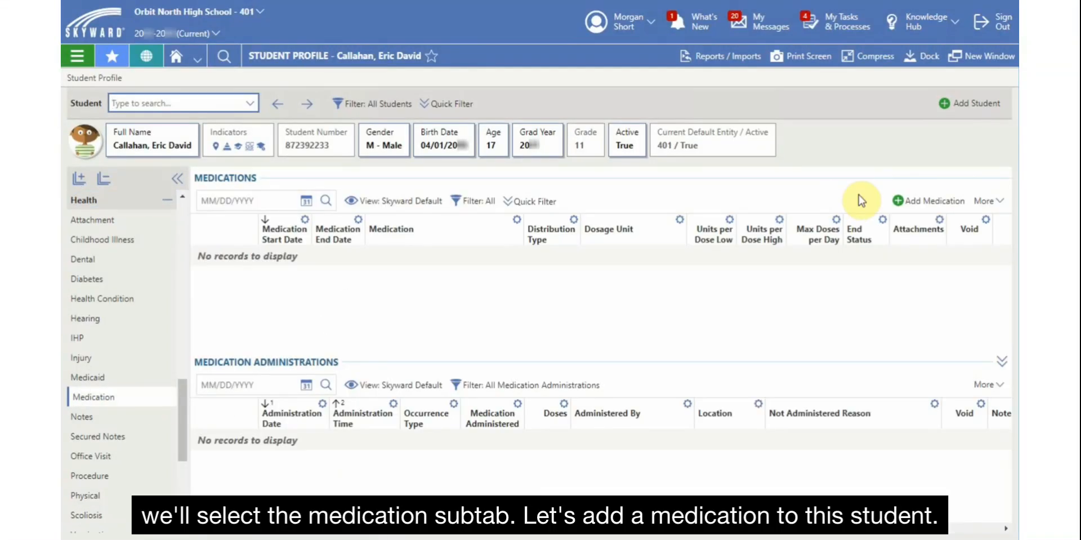
Step: Start a new medication record for the student with Adderall (ADD) as the medication
{"action": "left_click", "coordinate": [897, 200]}
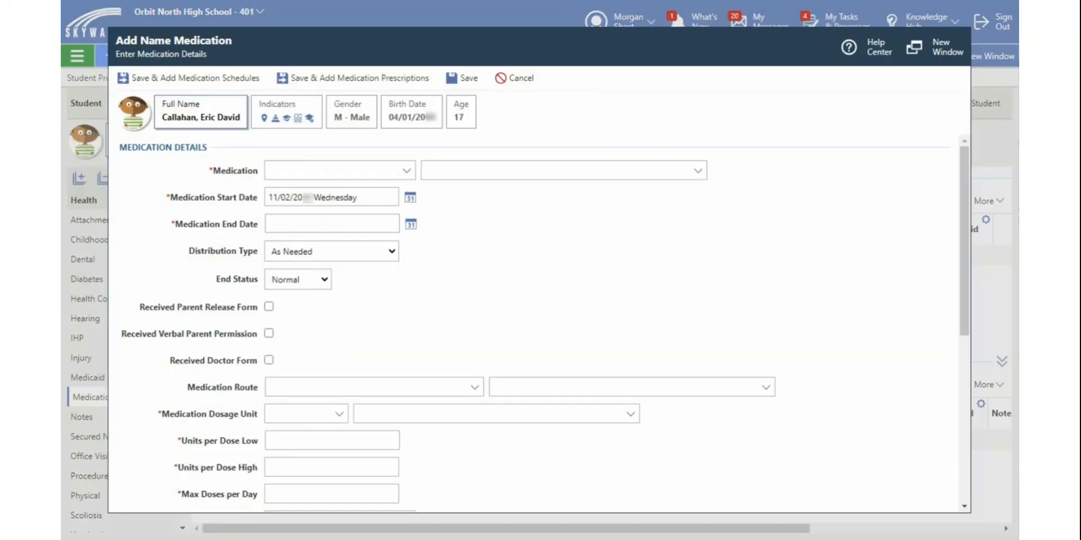
{"action": "left_click", "coordinate": [407, 170]}
{"action": "left_click", "coordinate": [312, 274]}
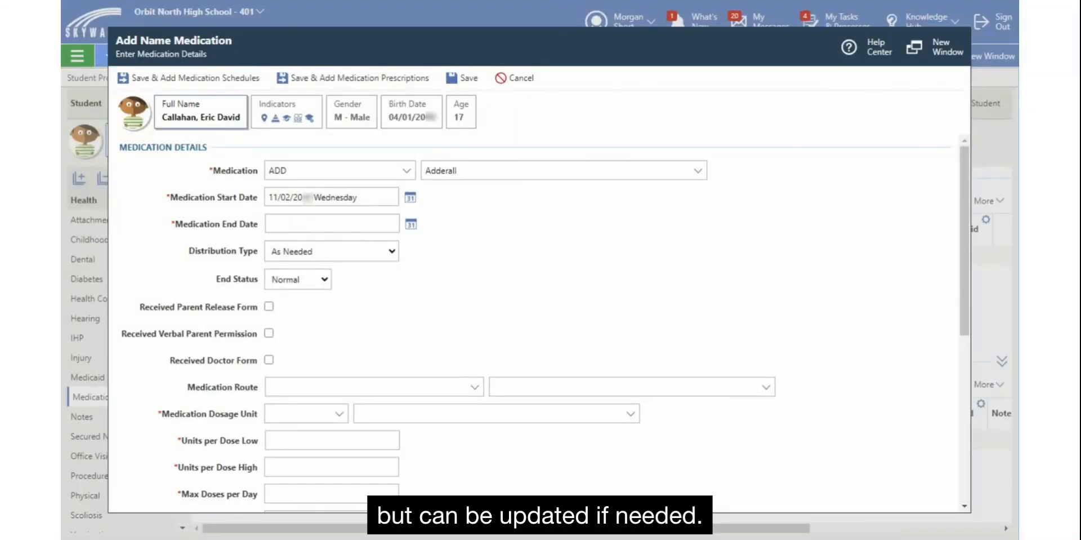
Step: Set the medication end date to 12/29 of the current school year and the distribution type to Scheduled
{"action": "left_click", "coordinate": [273, 223]}
{"action": "type", "text": "12/29/2022"}
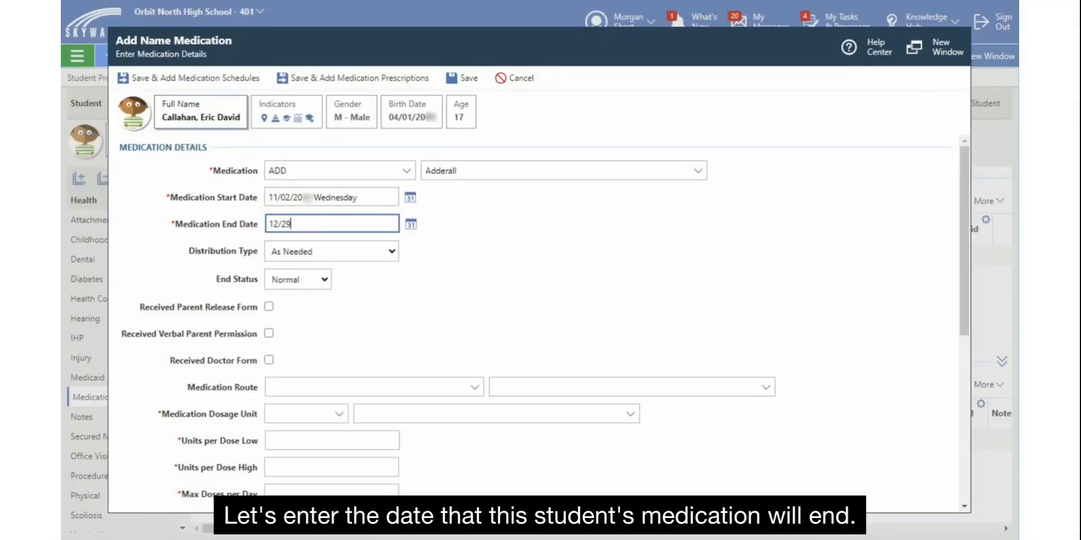
{"action": "key", "text": "Tab"}
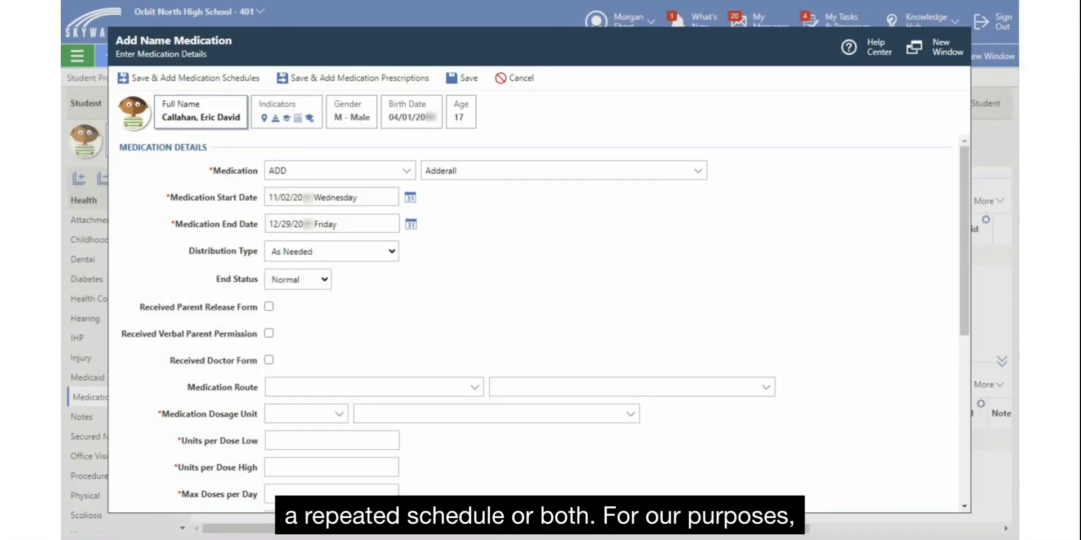
{"action": "left_click", "coordinate": [393, 251]}
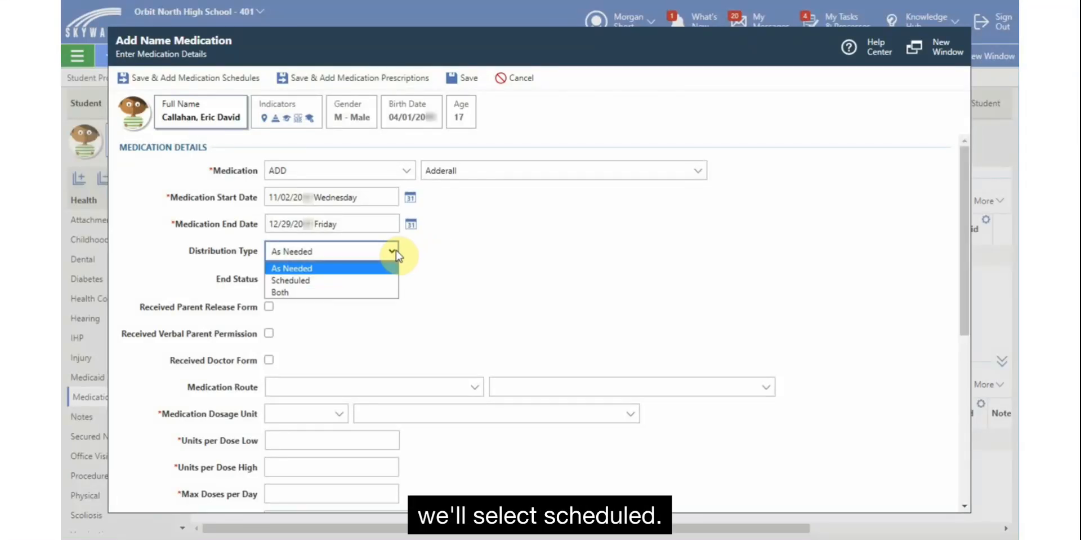
{"action": "left_click", "coordinate": [376, 280]}
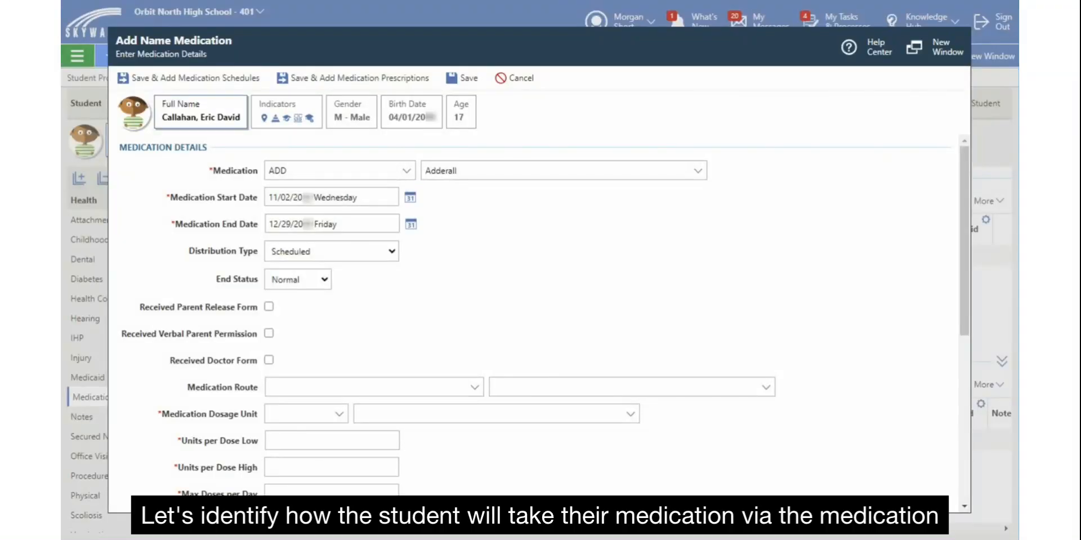
Step: Set the medication route to ORAL and the medication dosage unit to Tablet (tab)
{"action": "left_click", "coordinate": [278, 386]}
{"action": "type", "text": "Oral"}
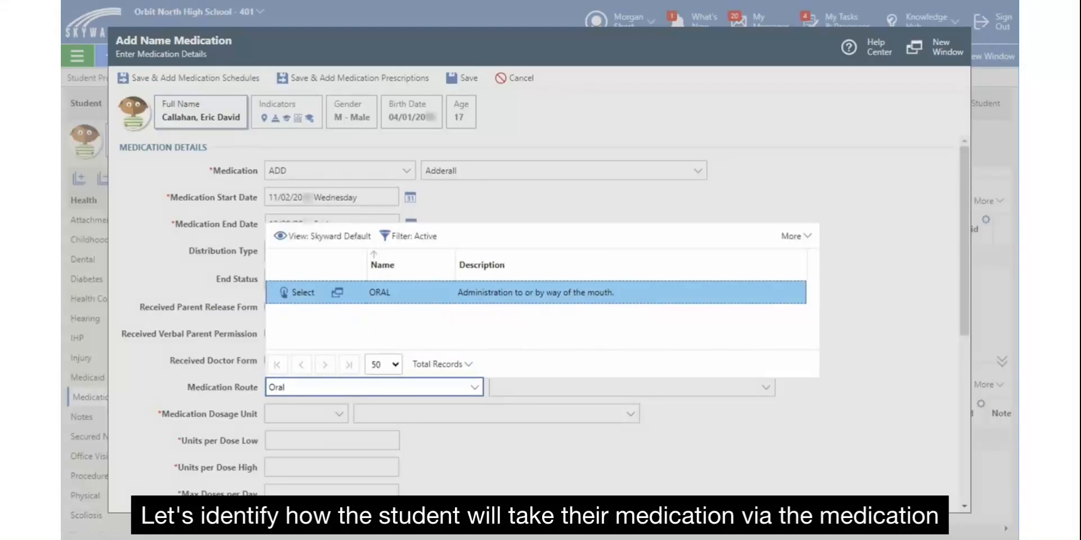
{"action": "left_click", "coordinate": [285, 293]}
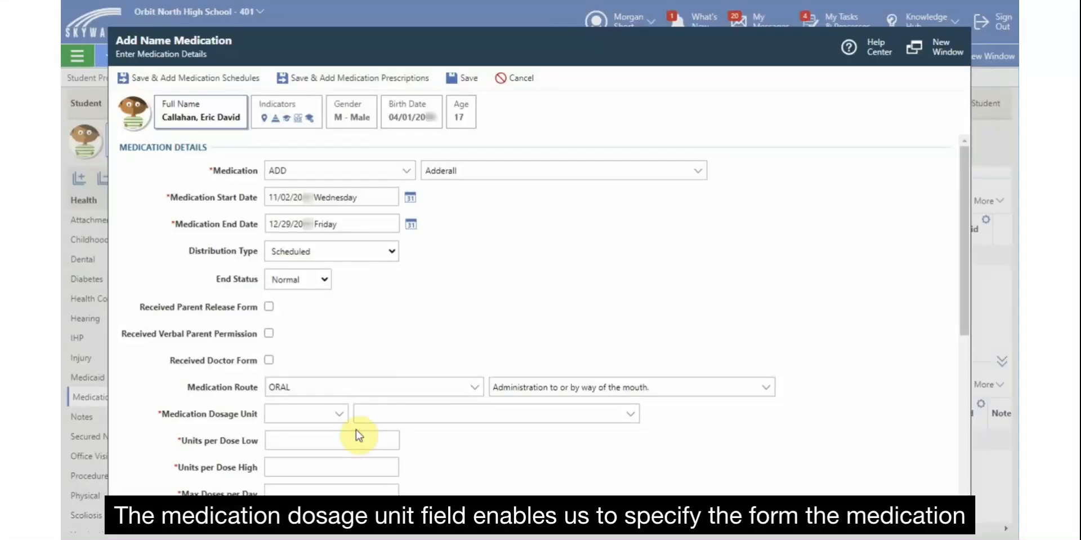
{"action": "left_click", "coordinate": [340, 417]}
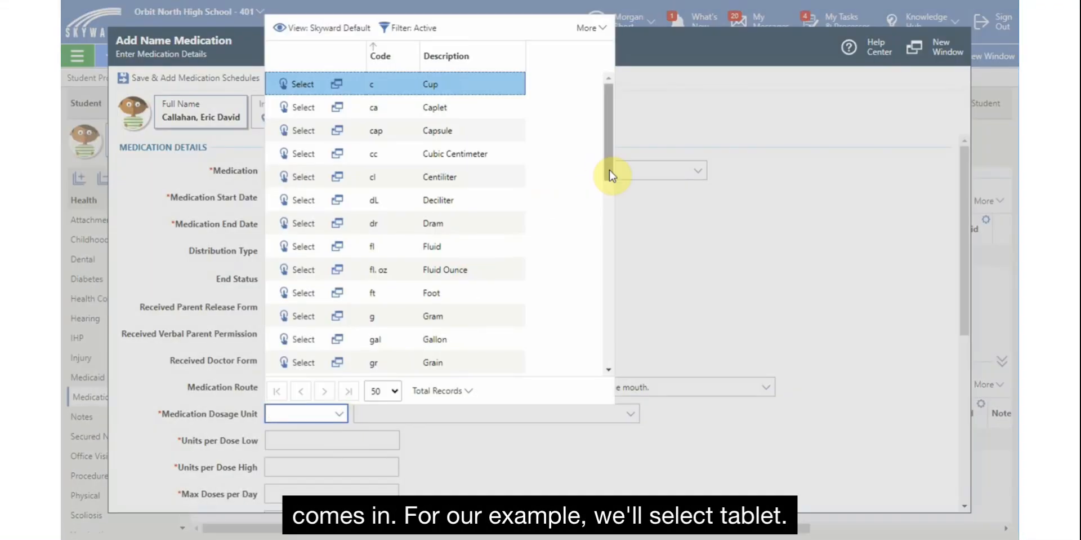
{"action": "left_click_drag", "start_coordinate": [610, 170], "coordinate": [606, 362]}
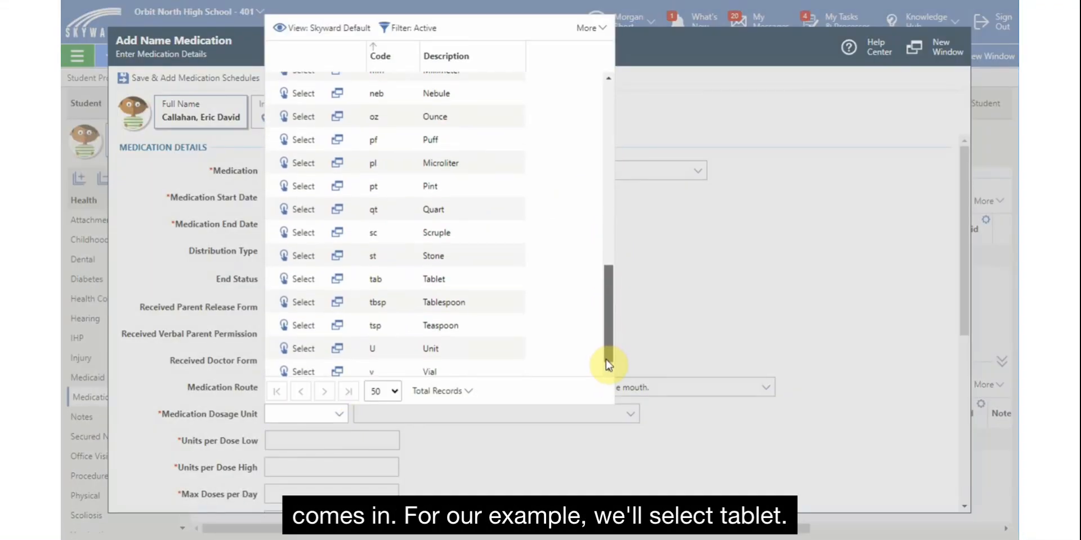
{"action": "left_click", "coordinate": [296, 273]}
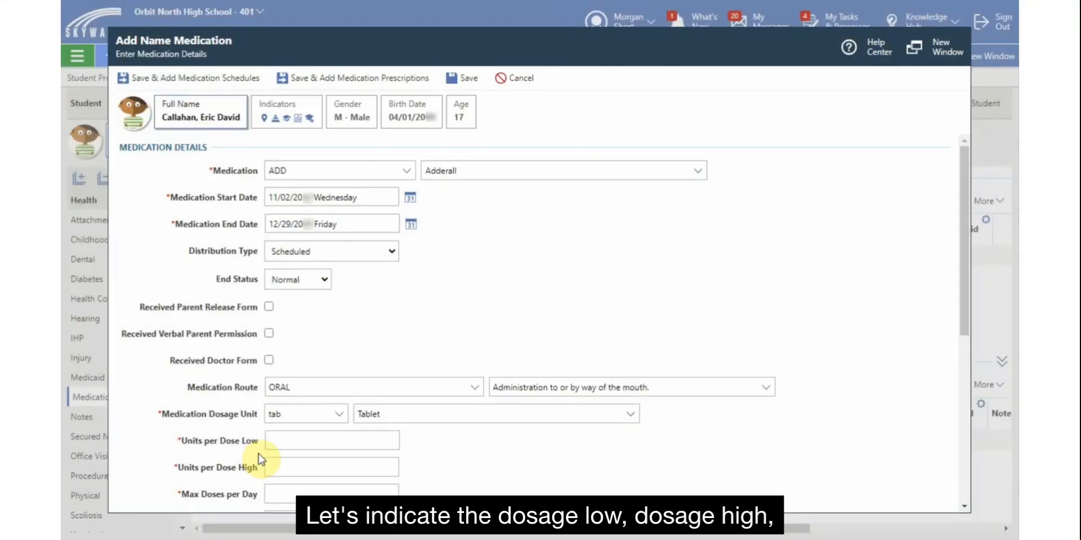
Step: Set the units per dose low, units per dose high and max doses per day to 1 each
{"action": "left_click", "coordinate": [277, 440]}
{"action": "type", "text": "1"}
{"action": "left_click", "coordinate": [275, 467]}
{"action": "type", "text": "1"}
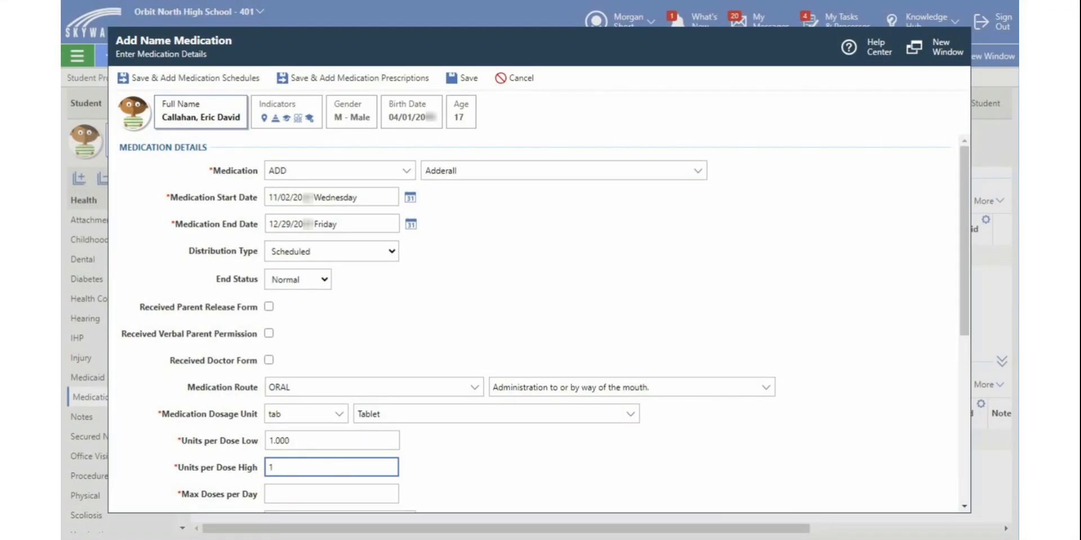
{"action": "left_click", "coordinate": [271, 490]}
{"action": "type", "text": "1"}
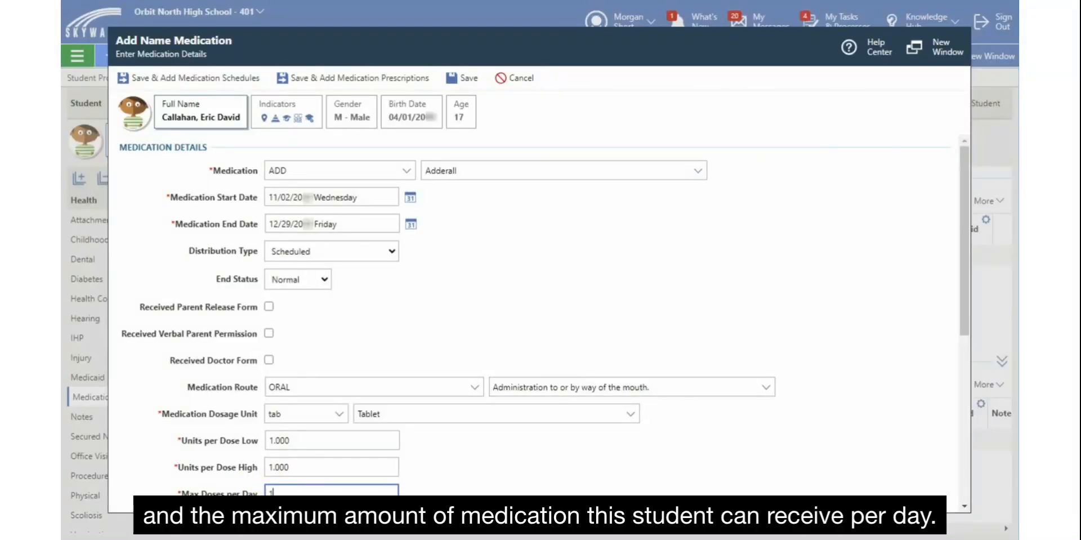
{"action": "key", "text": "Tab"}
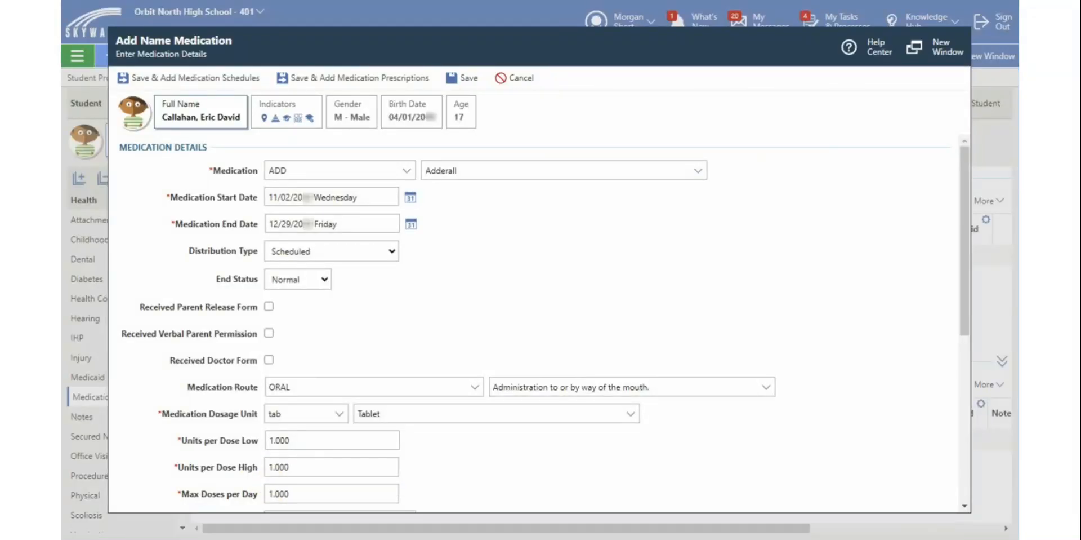
Step: Choose the prescriber for the medication and add the Nurse (NS) medication comment
{"action": "left_click_drag", "start_coordinate": [962, 301], "coordinate": [982, 490]}
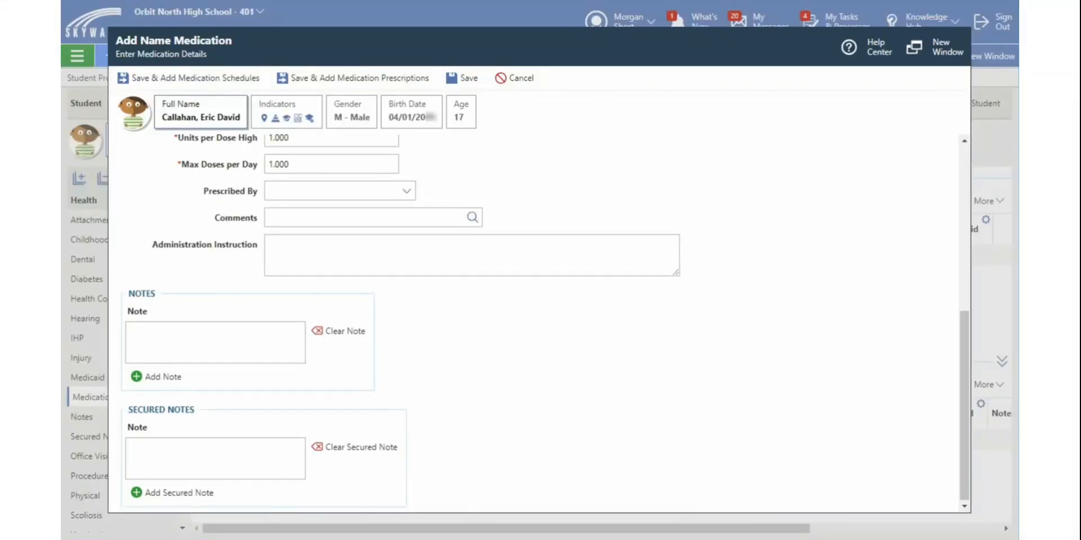
{"action": "left_click", "coordinate": [407, 191]}
{"action": "left_click", "coordinate": [304, 317]}
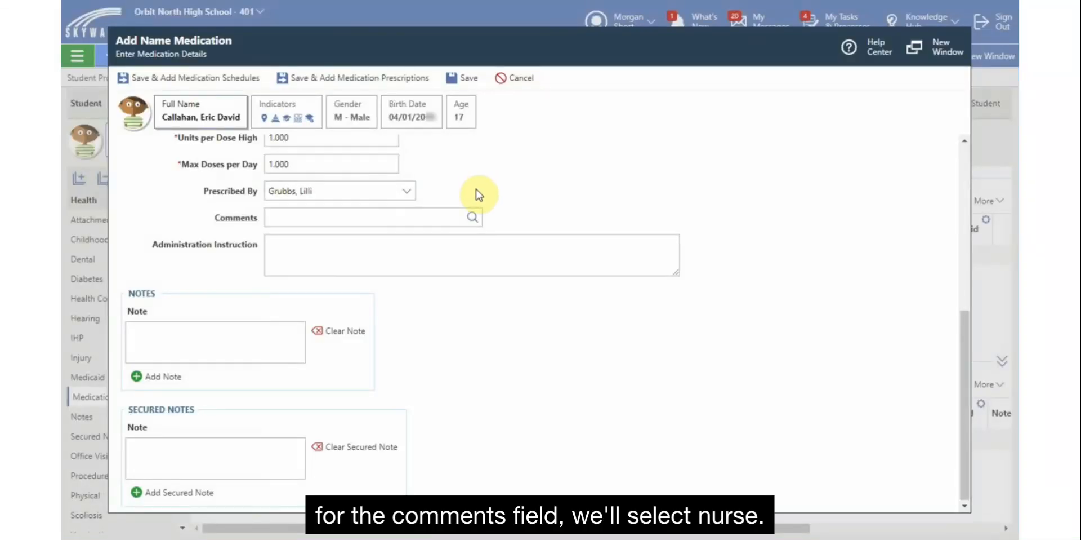
{"action": "left_click", "coordinate": [473, 217]}
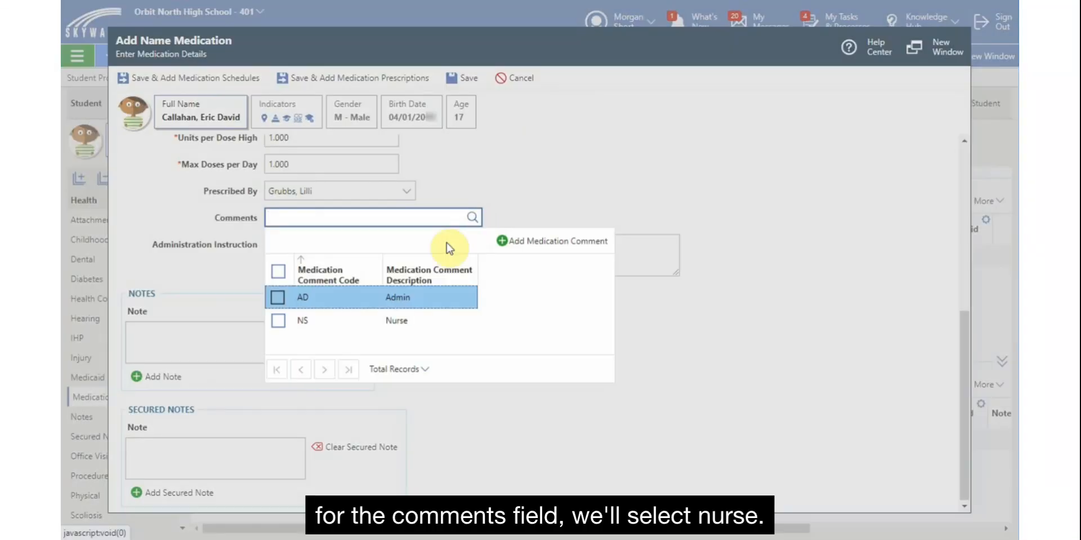
{"action": "left_click", "coordinate": [278, 320]}
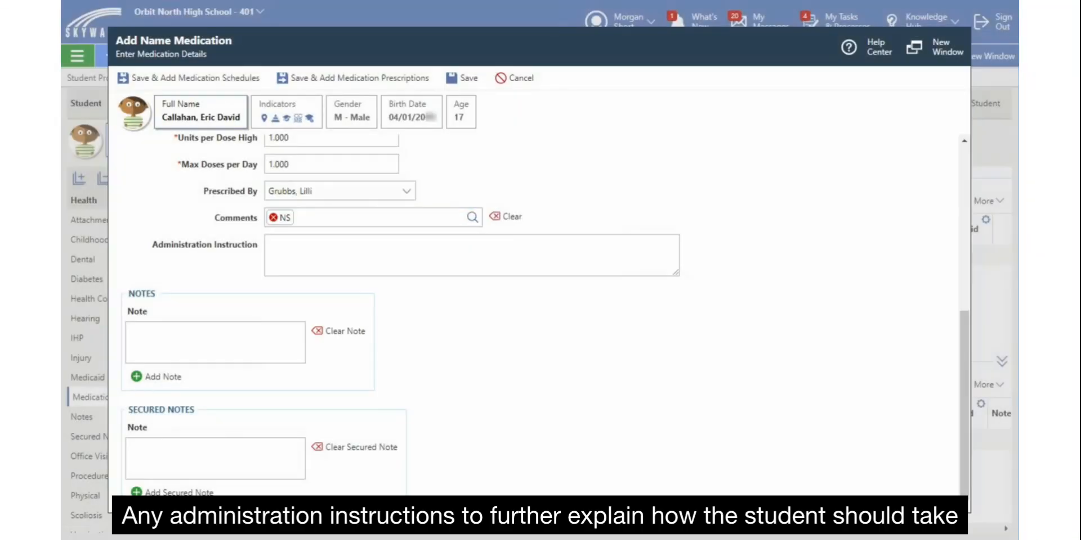
Step: Enter the administration instruction "Take one tablet per day." and save the medication, continuing to its schedules
{"action": "left_click", "coordinate": [276, 248]}
{"action": "type", "text": "Take cne tablet per day"}
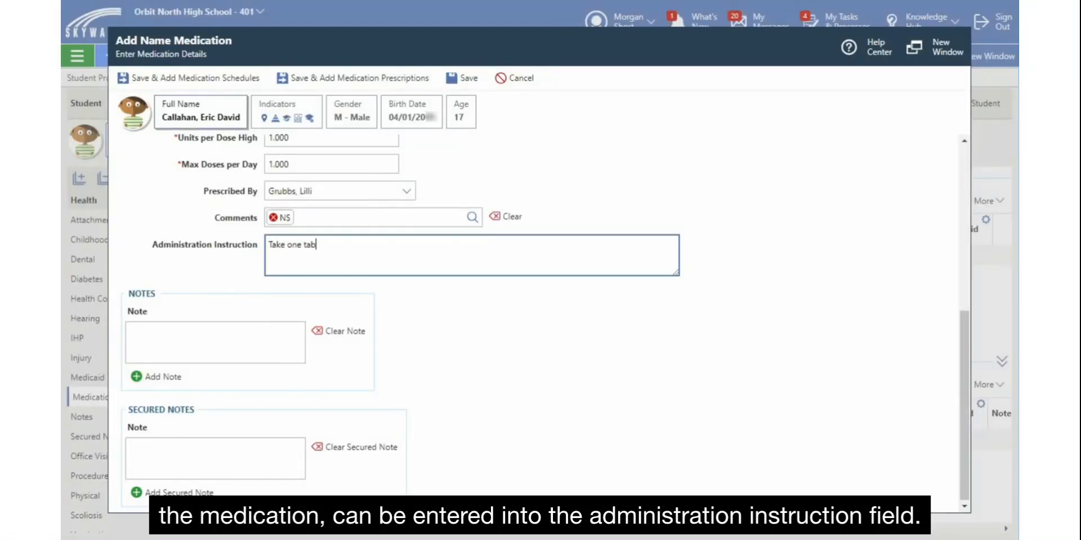
{"action": "type", "text": "."}
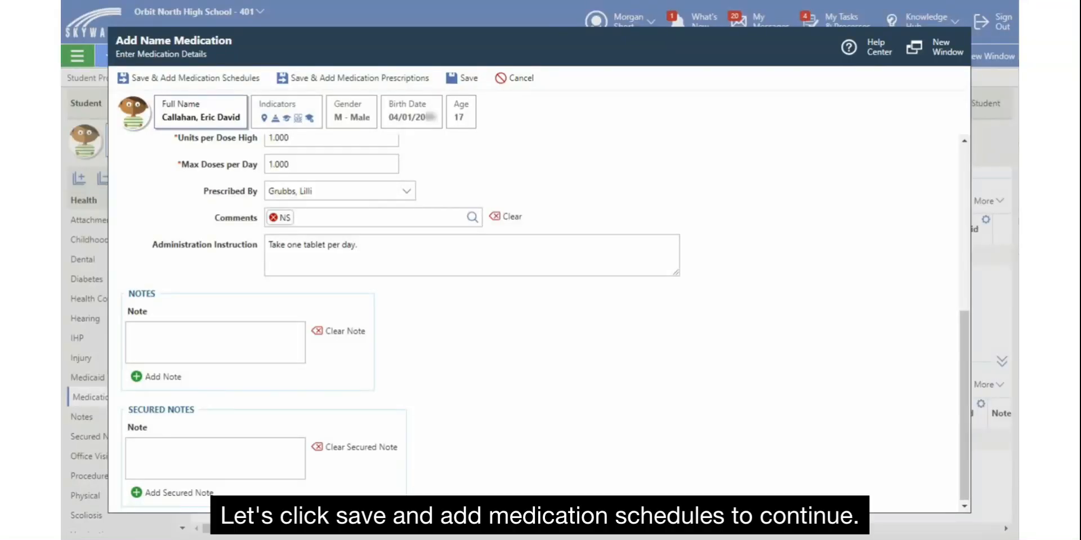
{"action": "left_click", "coordinate": [150, 83]}
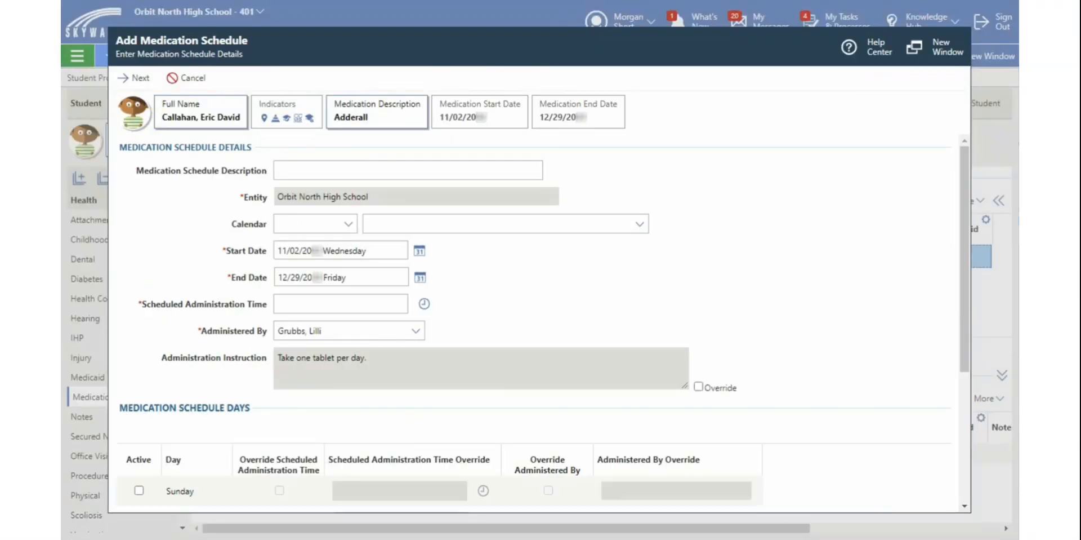
Step: Describe the medication schedule as "Adderall Schedule" and assign it calendar 401, Orbit North High School
{"action": "left_click", "coordinate": [285, 170]}
{"action": "type", "text": "Adderall"}
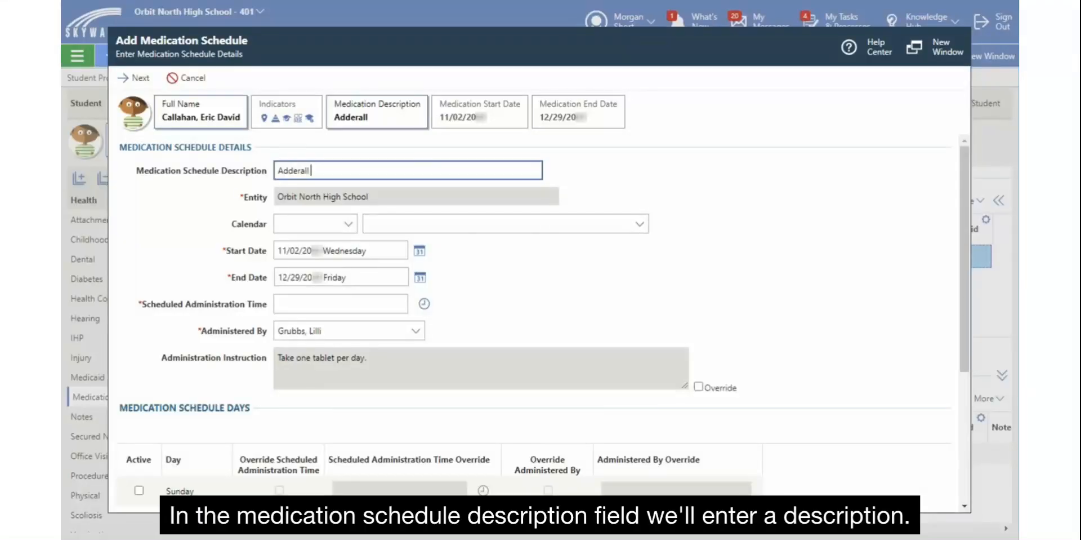
{"action": "type", "text": " Schedule"}
{"action": "key", "text": "Tab"}
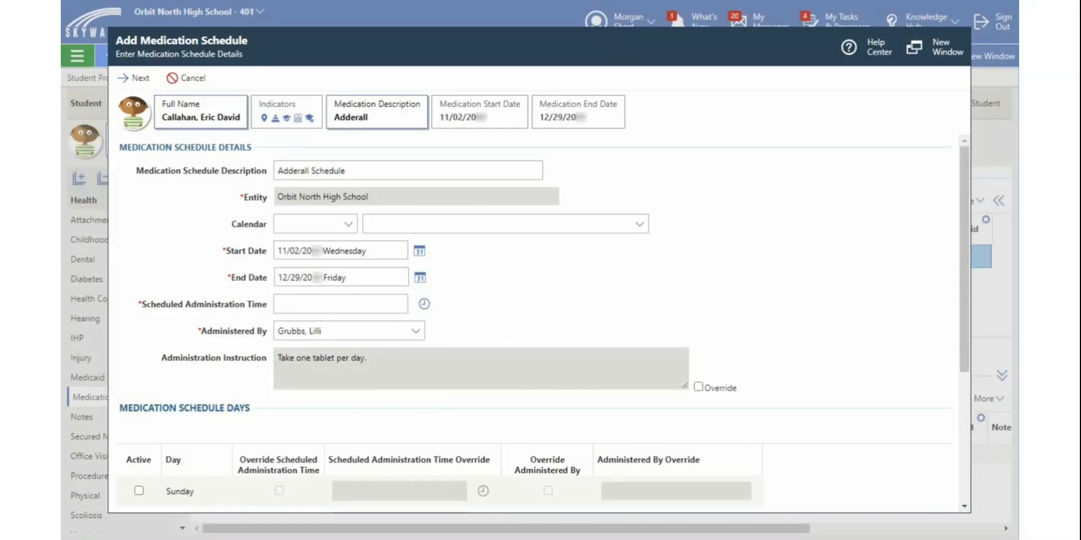
{"action": "left_click", "coordinate": [349, 227]}
{"action": "left_click", "coordinate": [315, 303]}
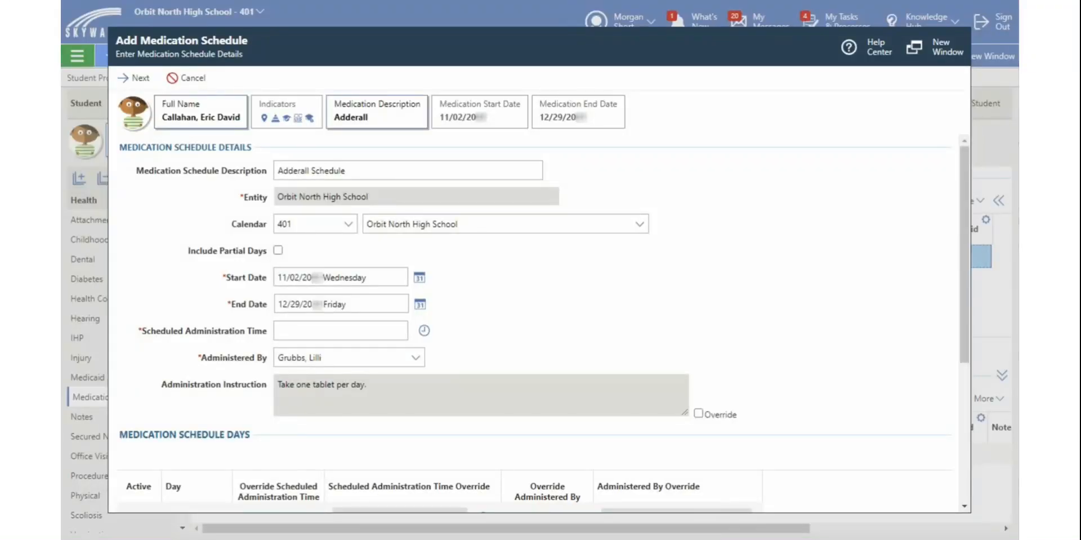
Step: Set the scheduled administration time to 11:00 AM and proceed to the review of the medication administrations
{"action": "left_click", "coordinate": [280, 332]}
{"action": "type", "text": "11:00"}
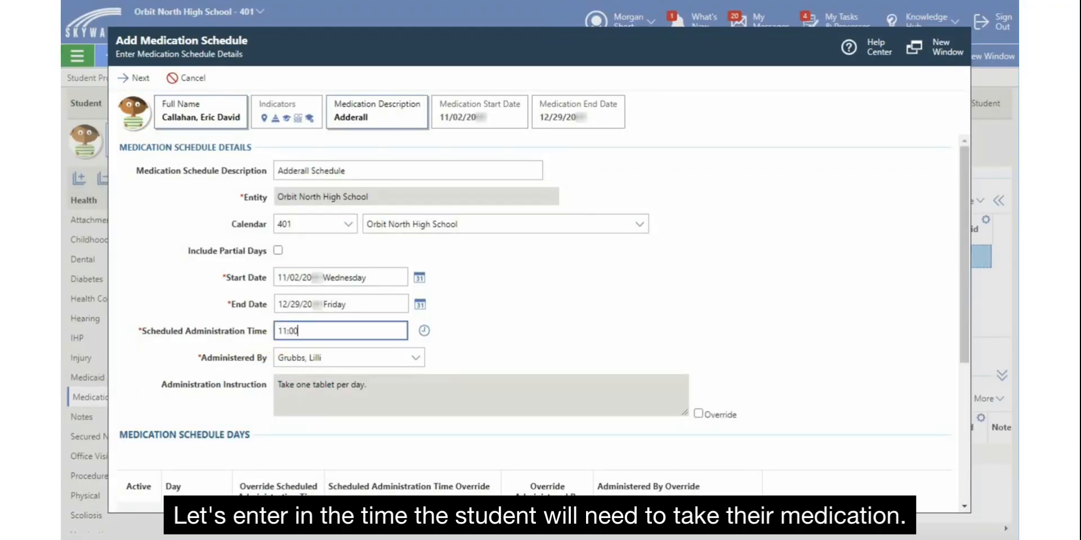
{"action": "type", "text": " AM"}
{"action": "key", "text": "Tab"}
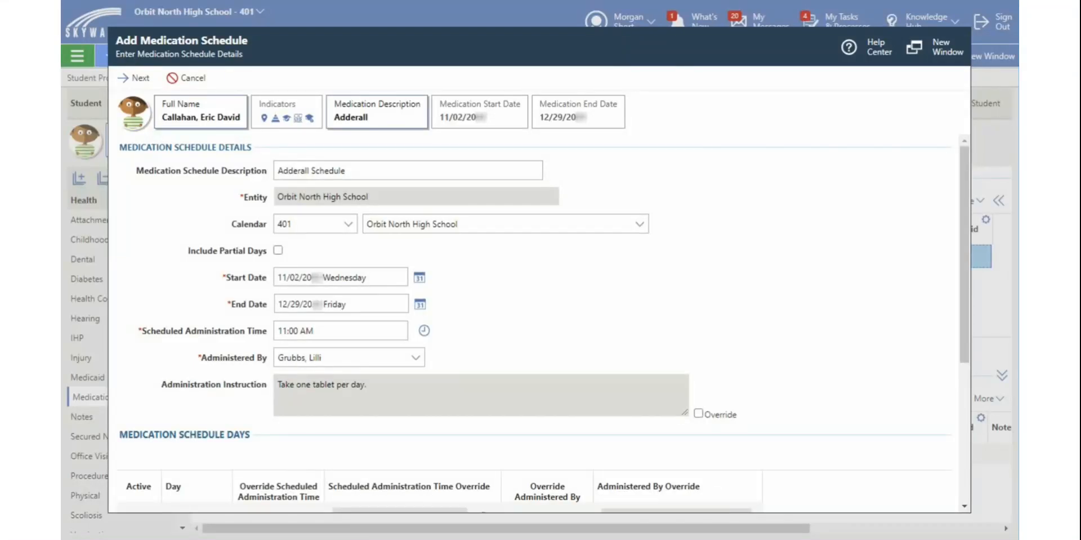
{"action": "left_click_drag", "start_coordinate": [963, 286], "coordinate": [965, 465]}
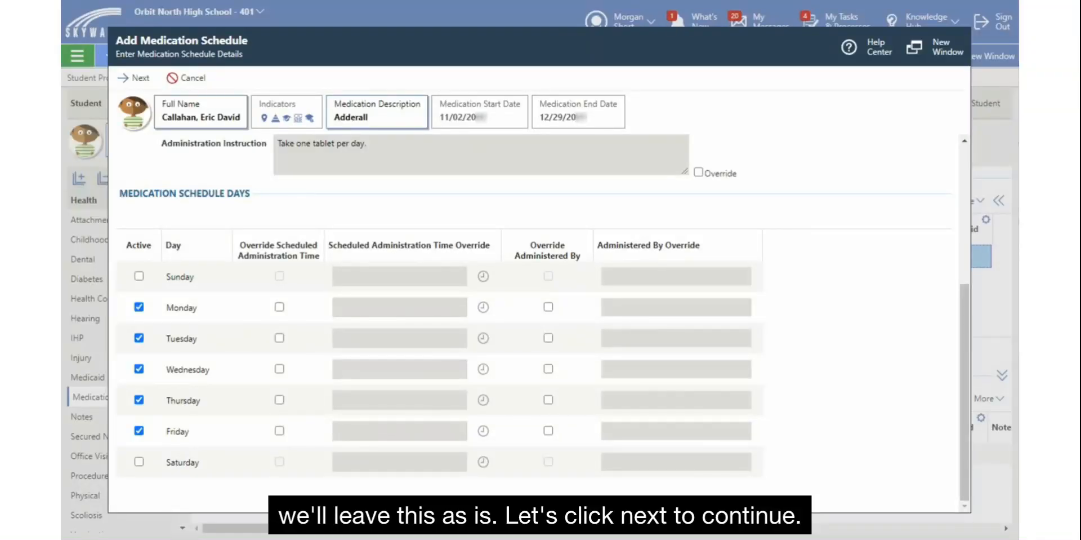
{"action": "left_click", "coordinate": [150, 79]}
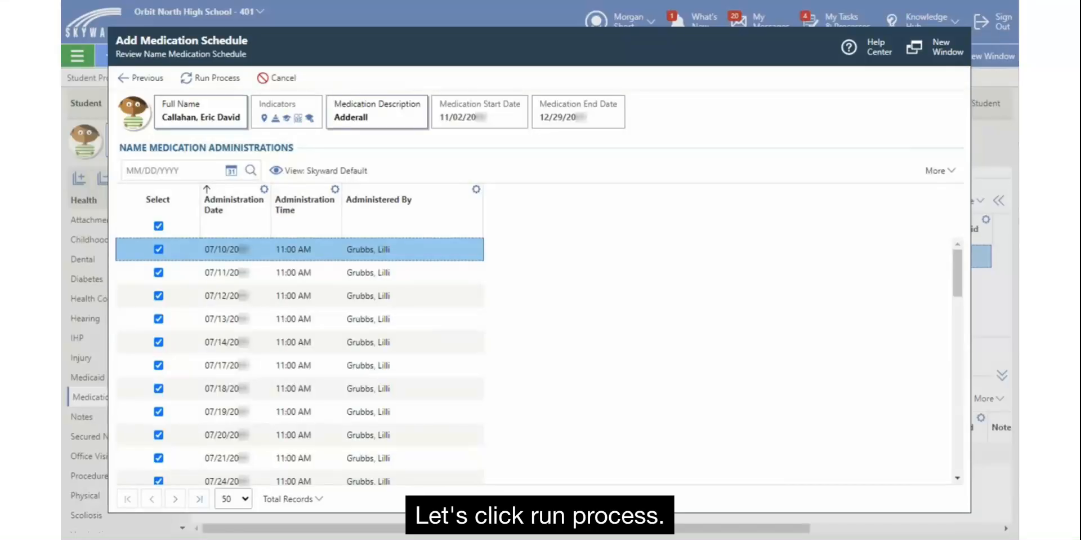
Step: Run the process that creates the selected Adderall administrations and close the results
{"action": "left_click", "coordinate": [229, 81]}
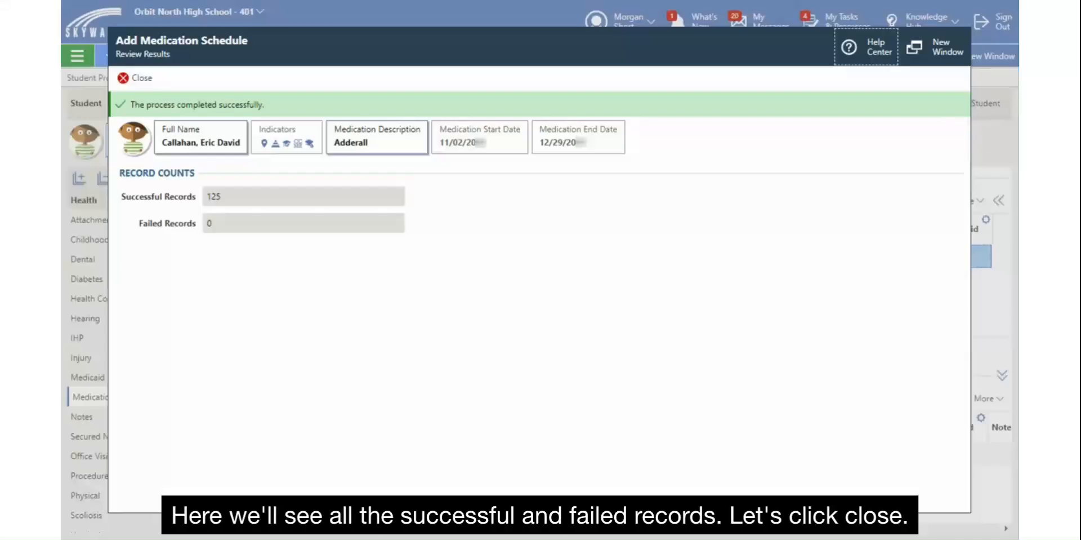
{"action": "left_click", "coordinate": [141, 78]}
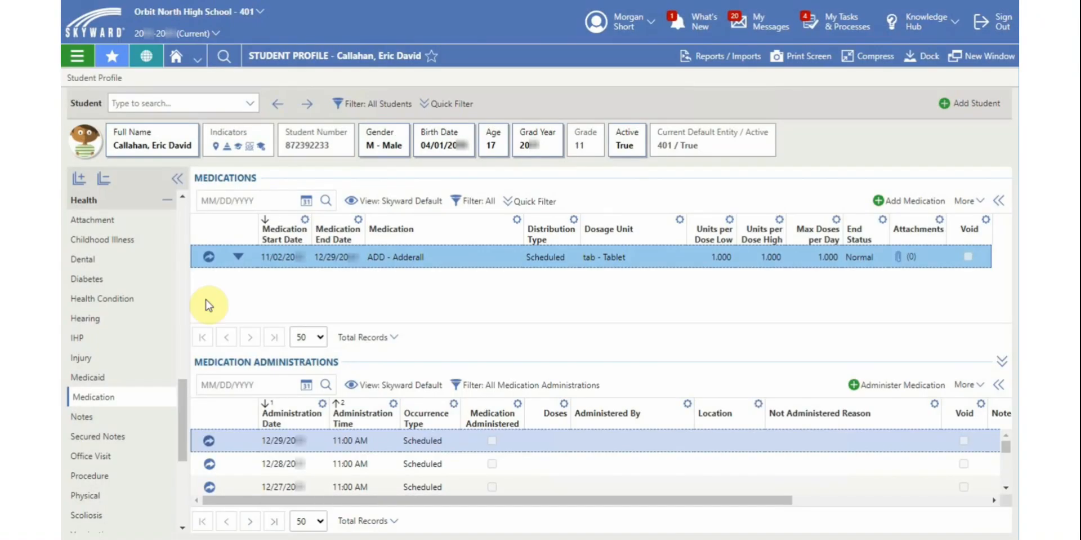
Step: Open the student's Adderall medication record and start a new medication prescription with a December 29 (12/29) expiration date
{"action": "left_click", "coordinate": [209, 257]}
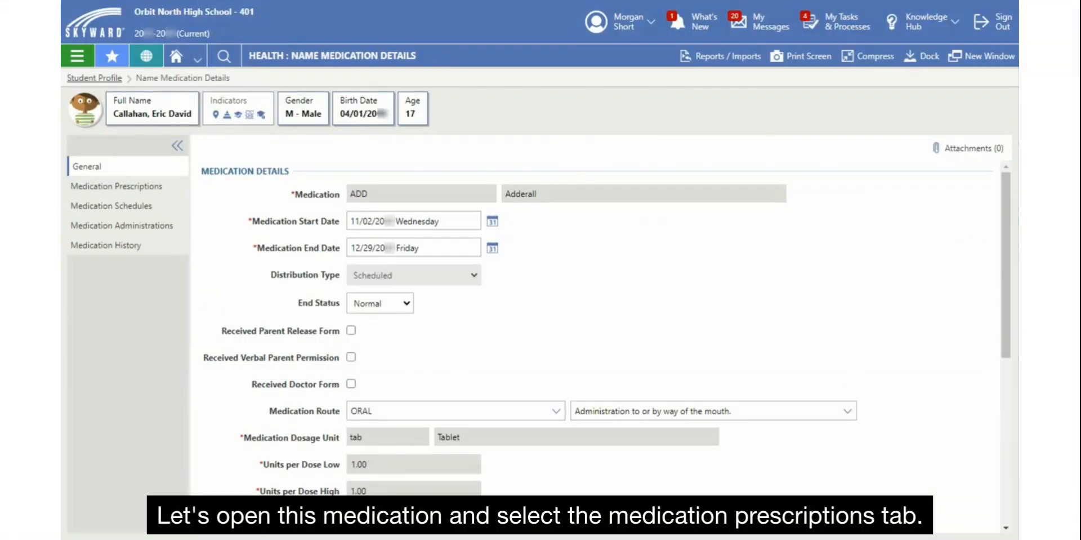
{"action": "left_click", "coordinate": [179, 187]}
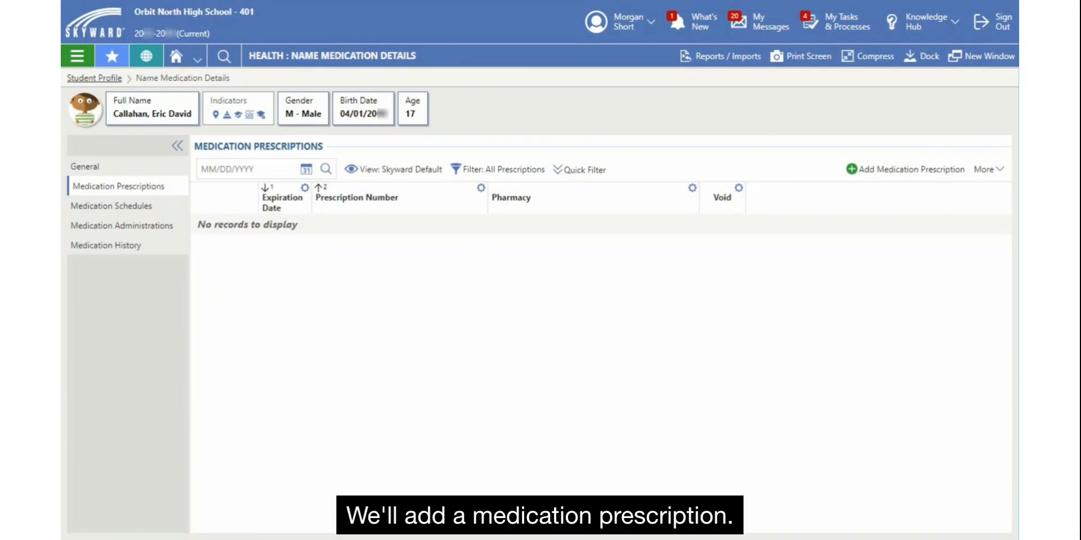
{"action": "left_click", "coordinate": [851, 169]}
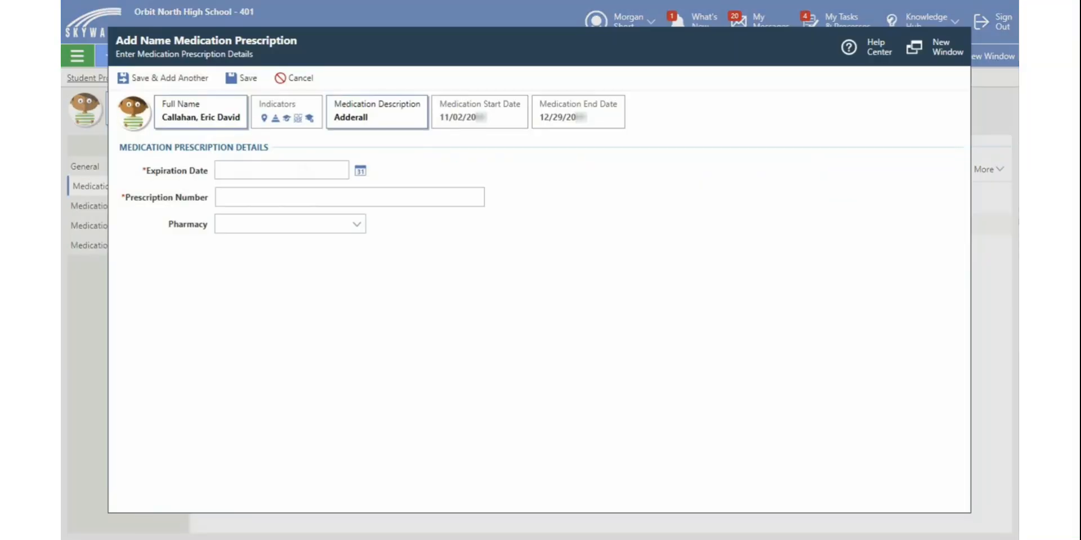
{"action": "left_click", "coordinate": [220, 170]}
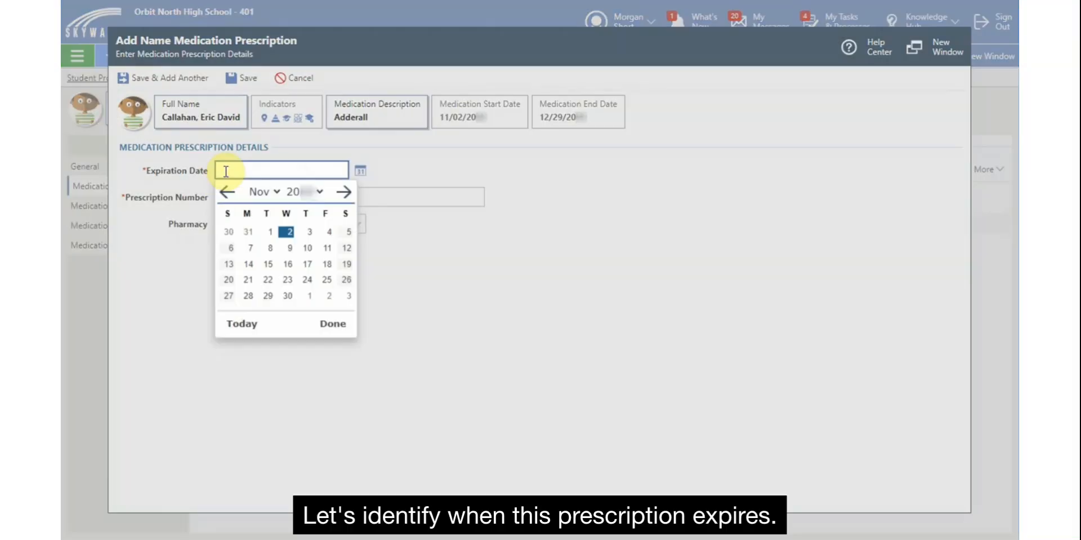
{"action": "type", "text": "12/29/20"}
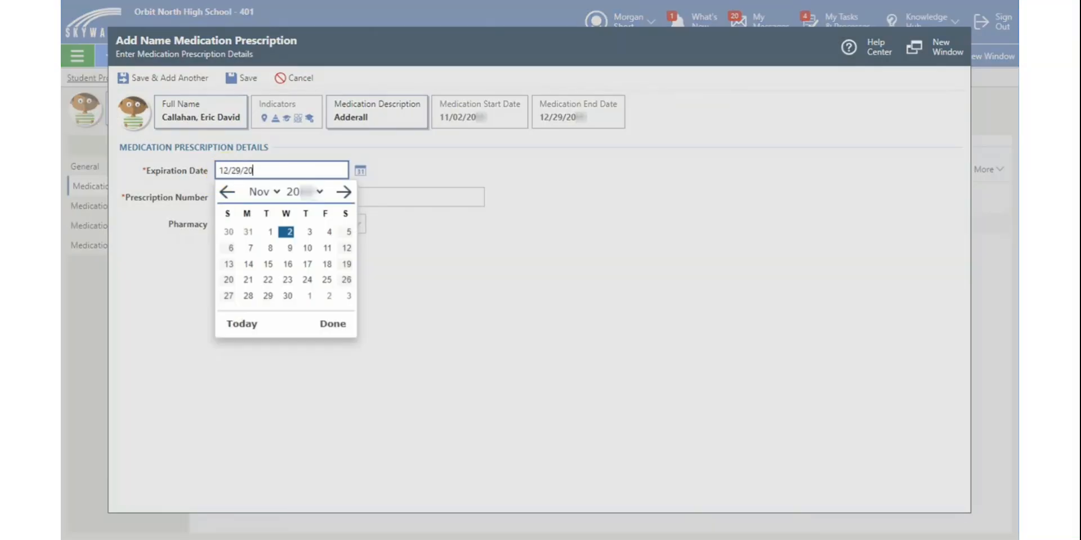
{"action": "key", "text": "Tab"}
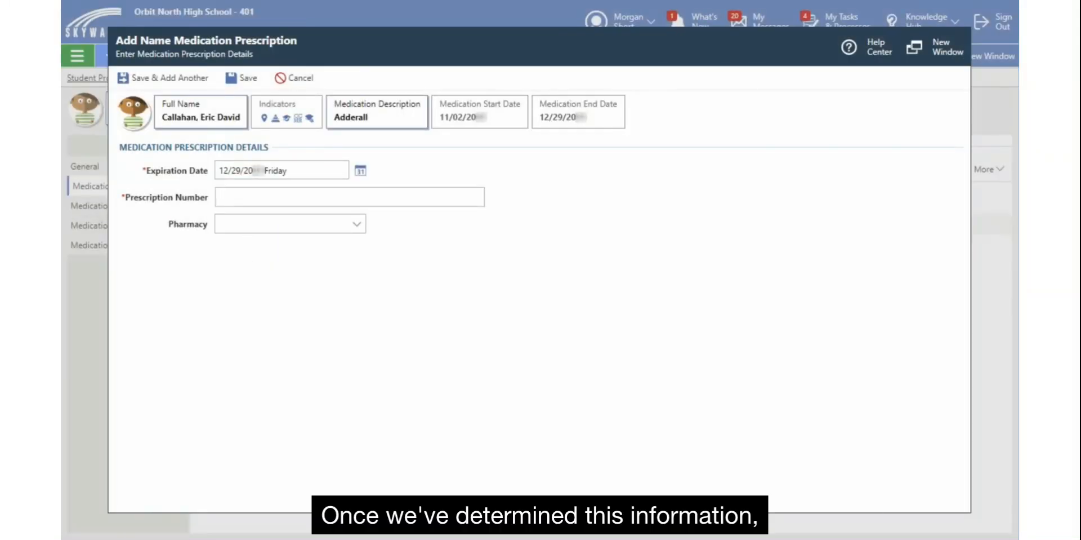
Step: Enter the prescription number in the details of the new Adderall prescription
{"action": "left_click", "coordinate": [223, 199]}
{"action": "type", "text": "12345"}
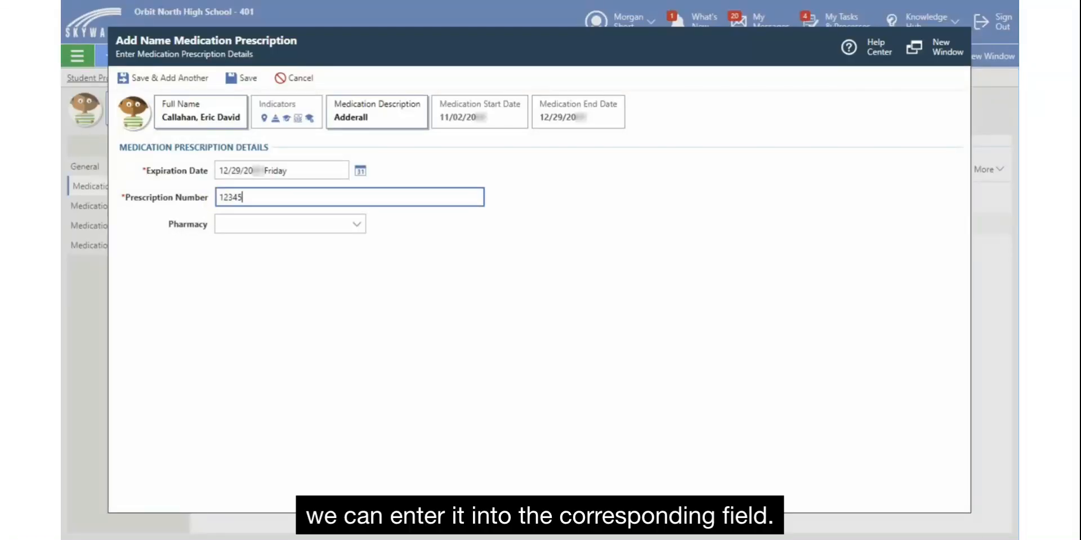
{"action": "type", "text": "-123"}
{"action": "key", "text": "Tab"}
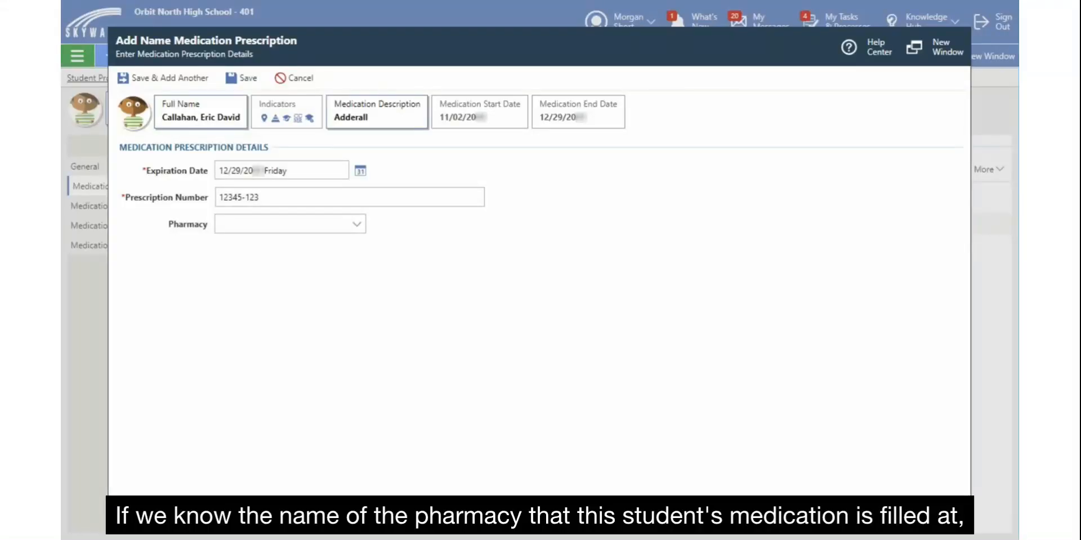
Step: Choose Medication Plus as the pharmacy for the prescription and save it
{"action": "left_click", "coordinate": [229, 223]}
{"action": "type", "text": "Med"}
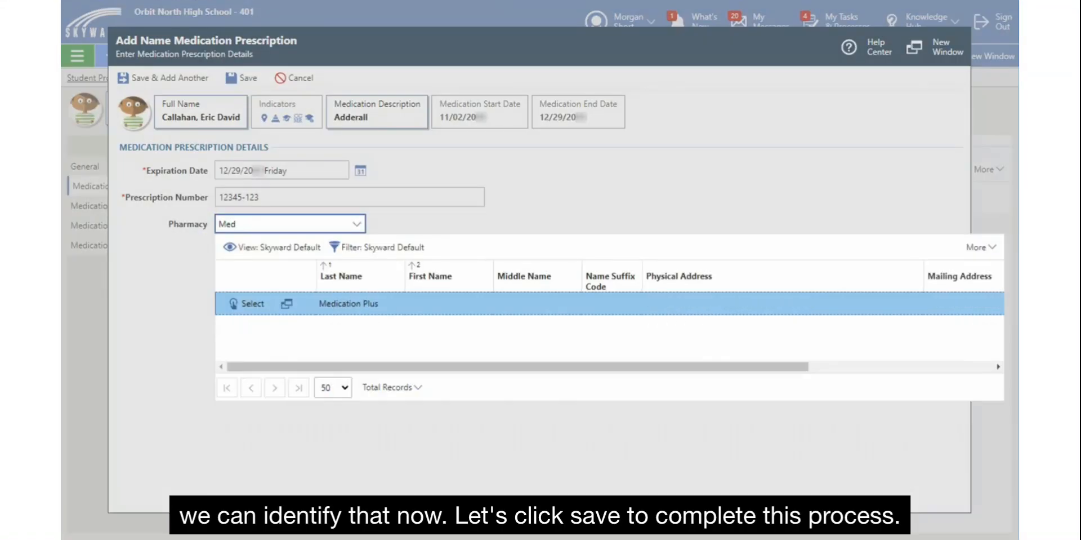
{"action": "left_click", "coordinate": [237, 304]}
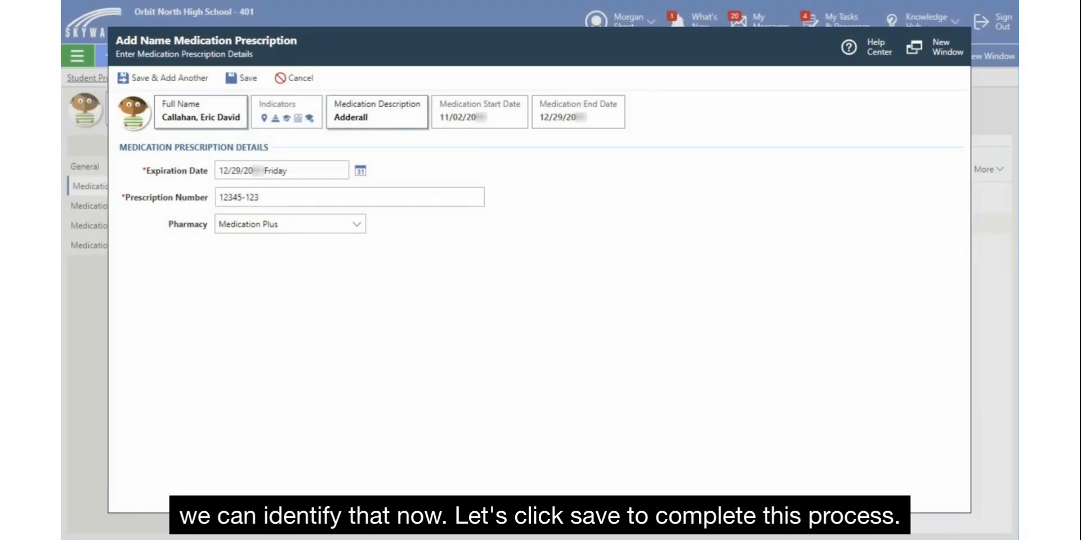
{"action": "left_click", "coordinate": [246, 79]}
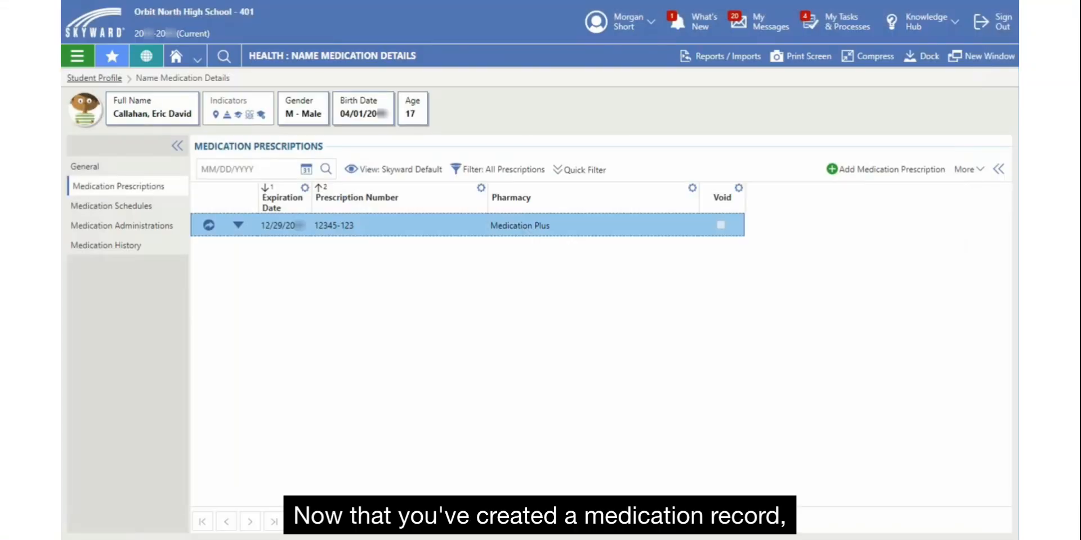